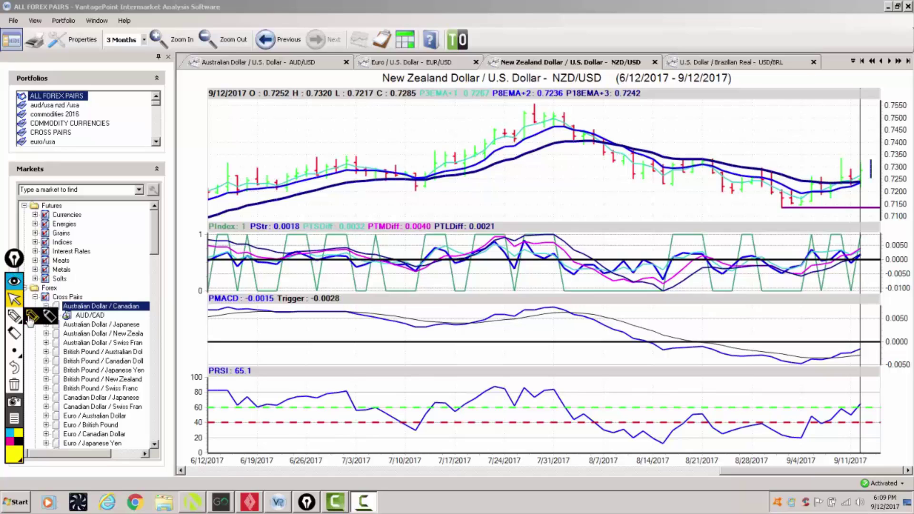
Select the yellow pen from the annotation toolbar's pen flyout
left_click(31, 316)
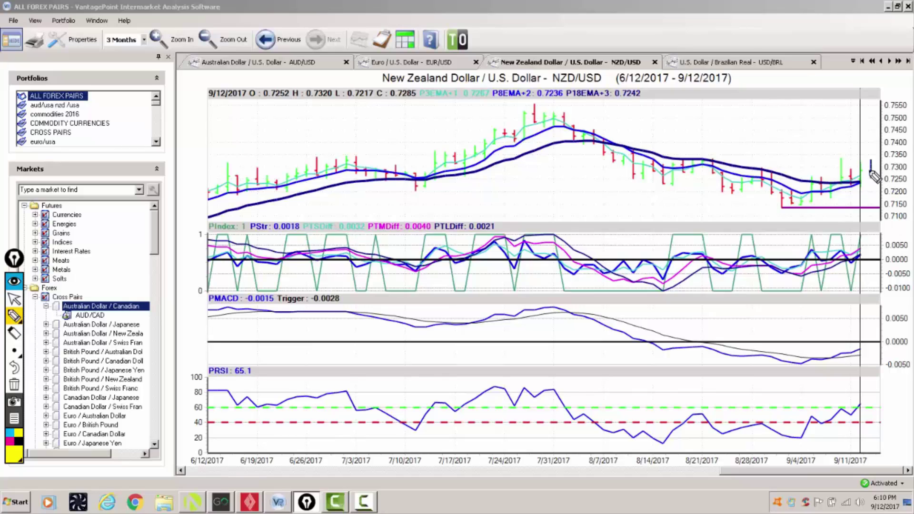
Circle the latest NZD/USD bars and underline P18EMA+3 with an arrow to 0.7242
mouse_move(875, 176)
left_mouse_down()
mouse_move(844, 197)
mouse_move(874, 177)
mouse_move(867, 166)
left_mouse_up()
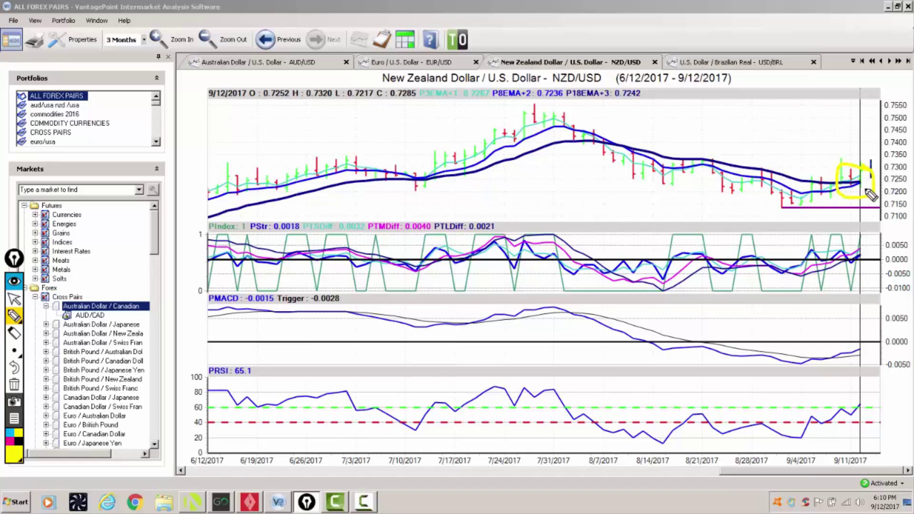
left_click_drag(580, 100, 641, 99)
mouse_move(633, 195)
left_mouse_down()
mouse_move(627, 108)
mouse_move(648, 119)
left_mouse_up()
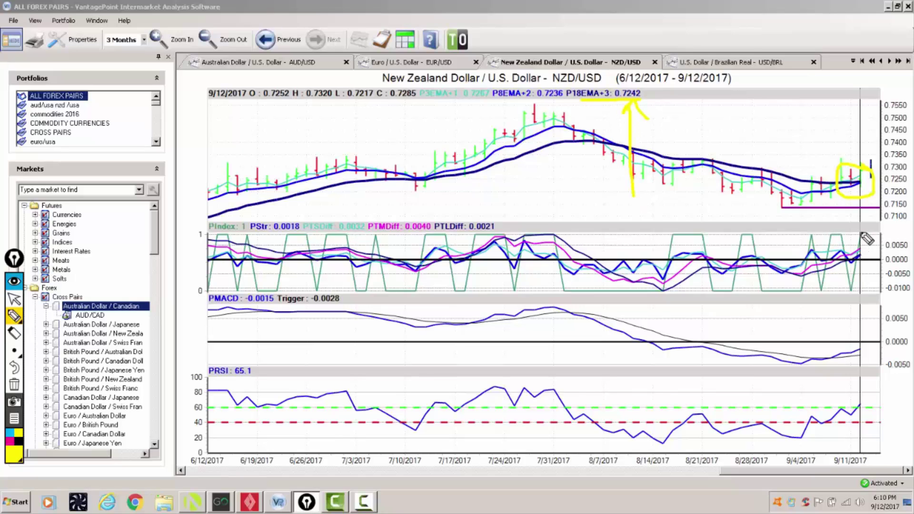
Mark the PIndex turn, the PMACD zero-line crossover and the PRSI 65.1 reading in yellow
mouse_move(861, 233)
left_mouse_down()
mouse_move(875, 227)
mouse_move(856, 244)
mouse_move(874, 274)
mouse_move(863, 247)
left_mouse_up()
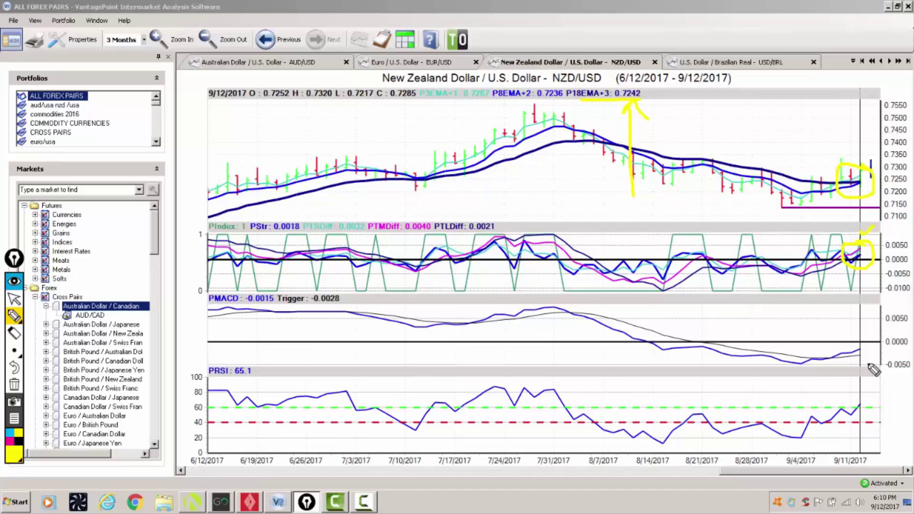
left_click_drag(830, 342, 889, 341)
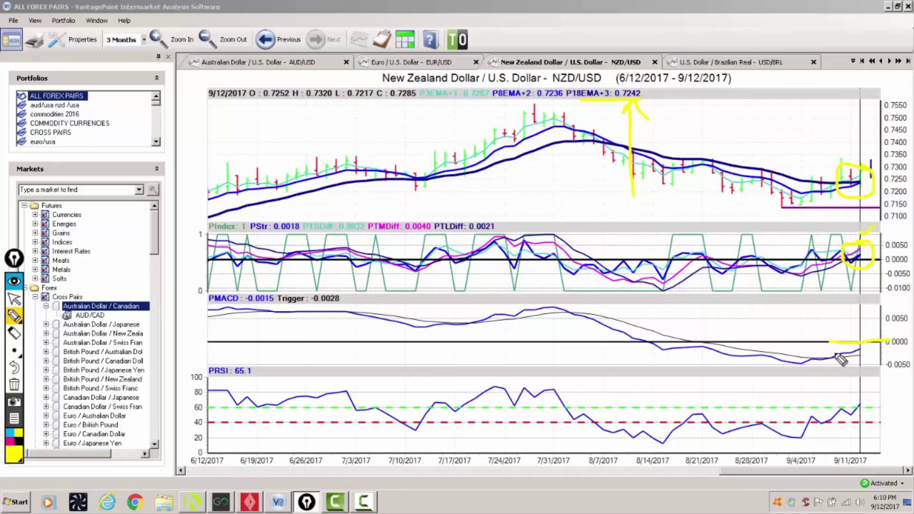
mouse_move(838, 358)
left_mouse_down()
mouse_move(827, 370)
mouse_move(844, 366)
mouse_move(830, 354)
left_mouse_up()
mouse_move(849, 296)
left_mouse_down()
mouse_move(849, 337)
mouse_move(857, 330)
left_mouse_up()
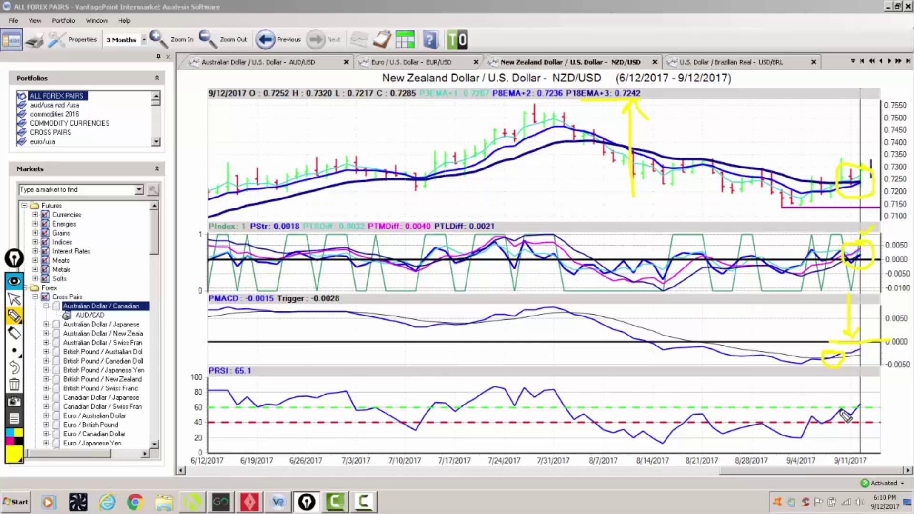
mouse_move(865, 396)
left_mouse_down()
mouse_move(848, 413)
mouse_move(863, 422)
mouse_move(866, 396)
left_mouse_up()
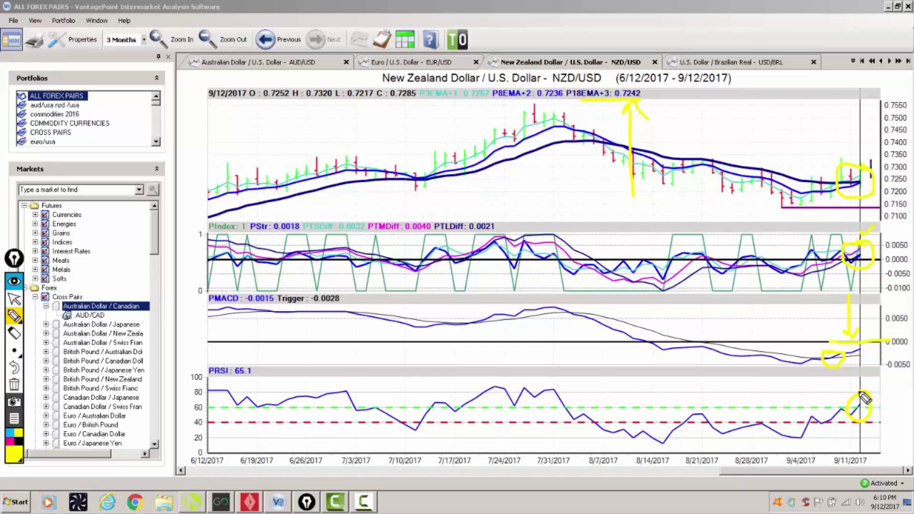
mouse_move(245, 355)
left_mouse_down()
mouse_move(193, 367)
mouse_move(267, 374)
mouse_move(243, 360)
left_mouse_up()
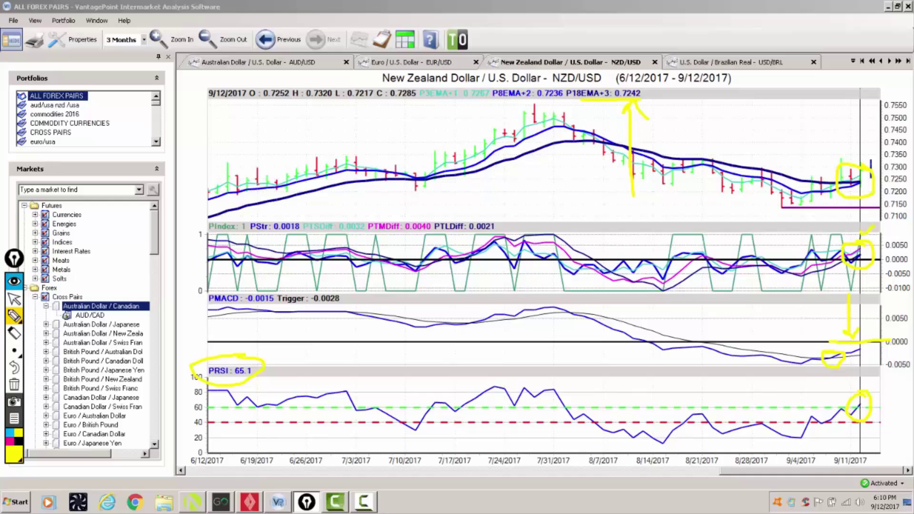
Erase the earlier yellow markups and move the date readout back to the 9/12 bar
left_click(19, 386)
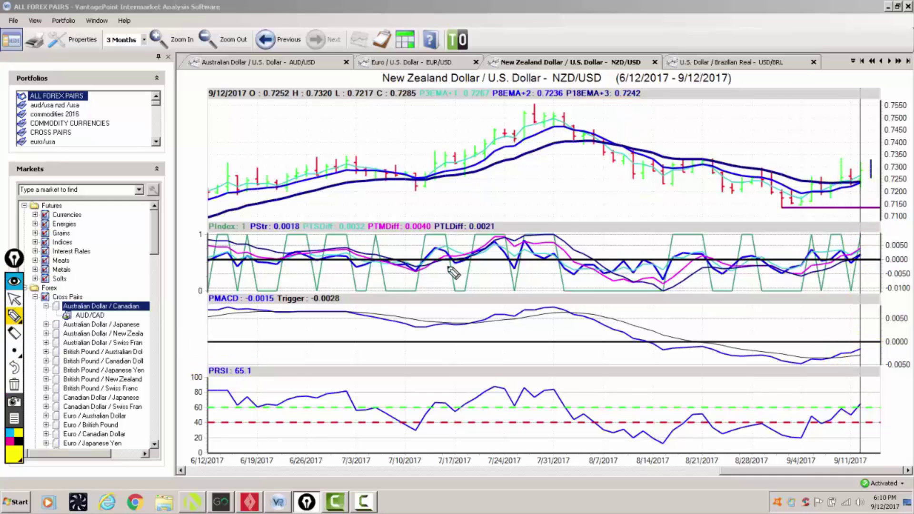
left_click(19, 301)
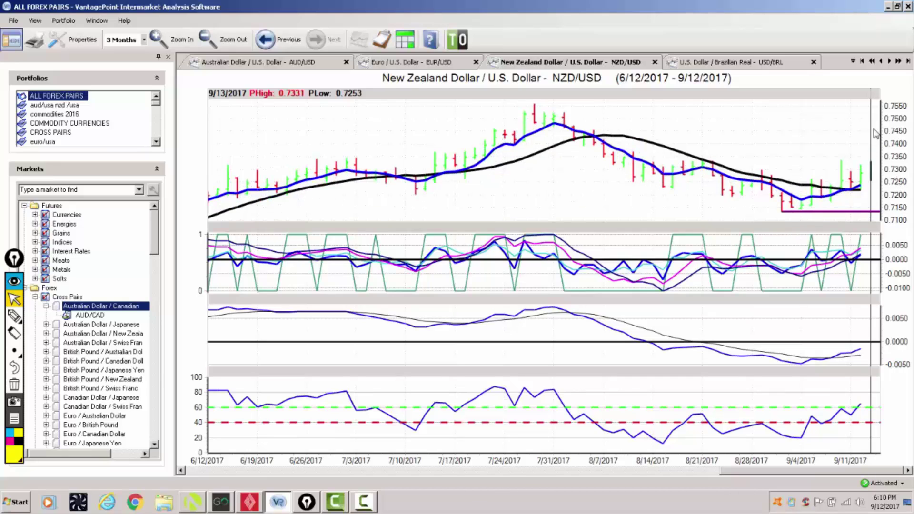
left_click_drag(870, 124, 862, 130)
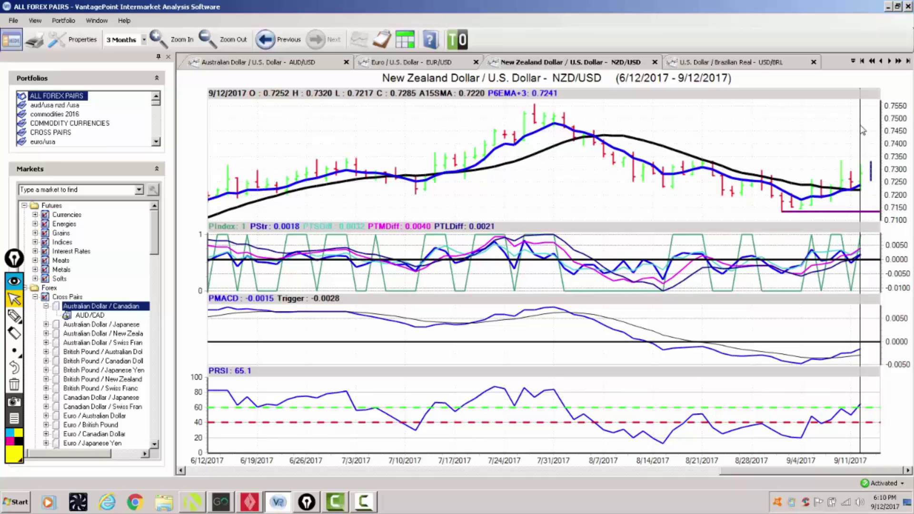
In yellow, circle the latest bars and the 7/10, 7/17 and early-August moving-average crossovers
left_click(15, 315)
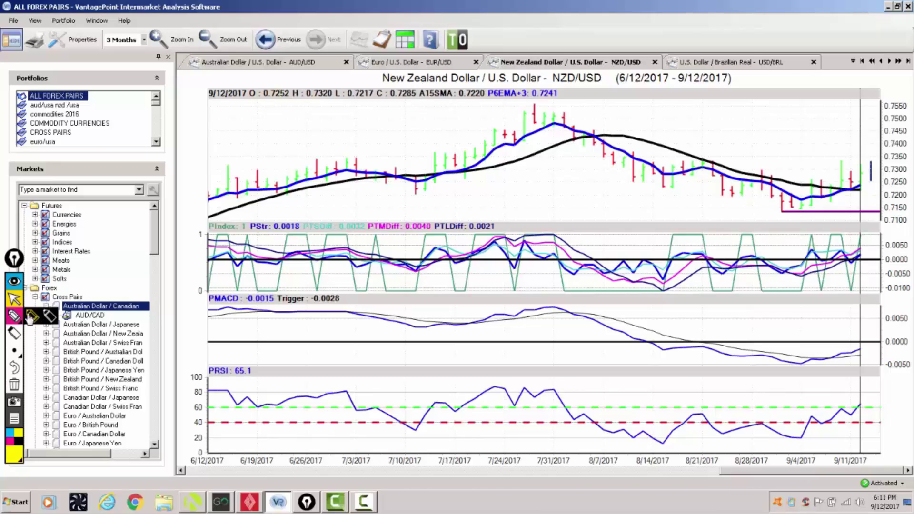
left_click(37, 320)
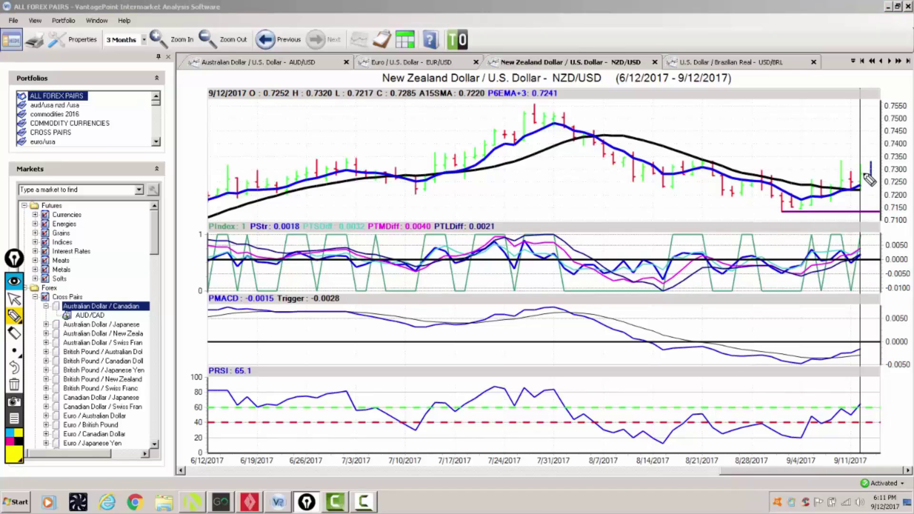
mouse_move(860, 173)
left_mouse_down()
mouse_move(850, 188)
mouse_move(872, 180)
mouse_move(866, 173)
left_mouse_up()
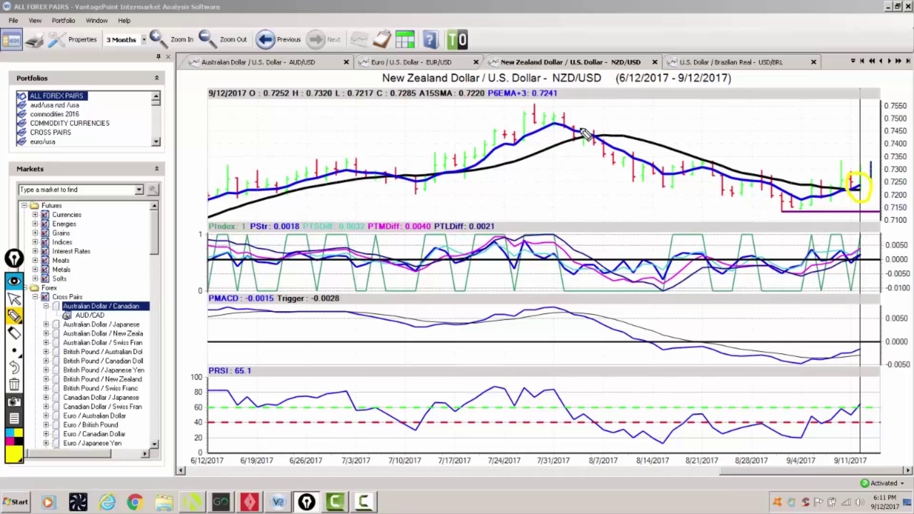
mouse_move(601, 128)
left_mouse_down()
mouse_move(587, 136)
mouse_move(612, 148)
mouse_move(602, 129)
left_mouse_up()
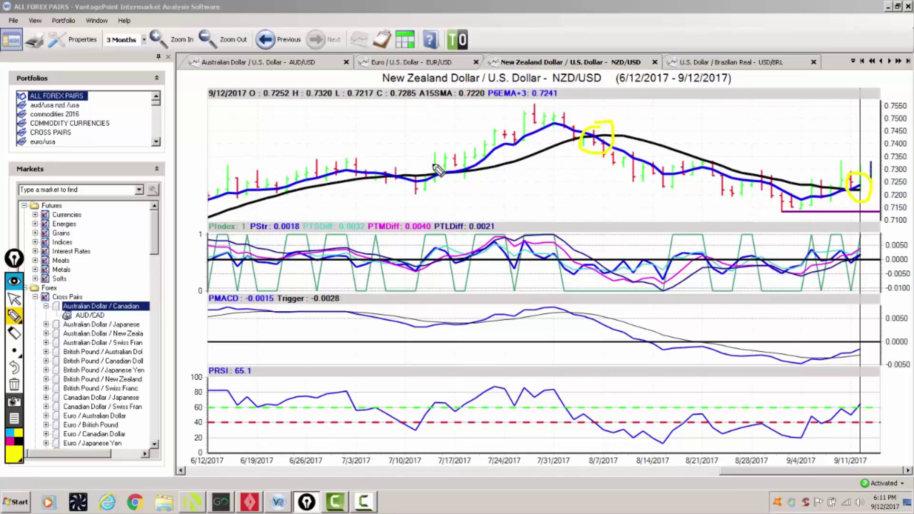
mouse_move(406, 172)
left_mouse_down()
mouse_move(391, 184)
mouse_move(404, 171)
left_mouse_up()
mouse_move(464, 166)
left_mouse_down()
mouse_move(450, 180)
mouse_move(466, 168)
left_mouse_up()
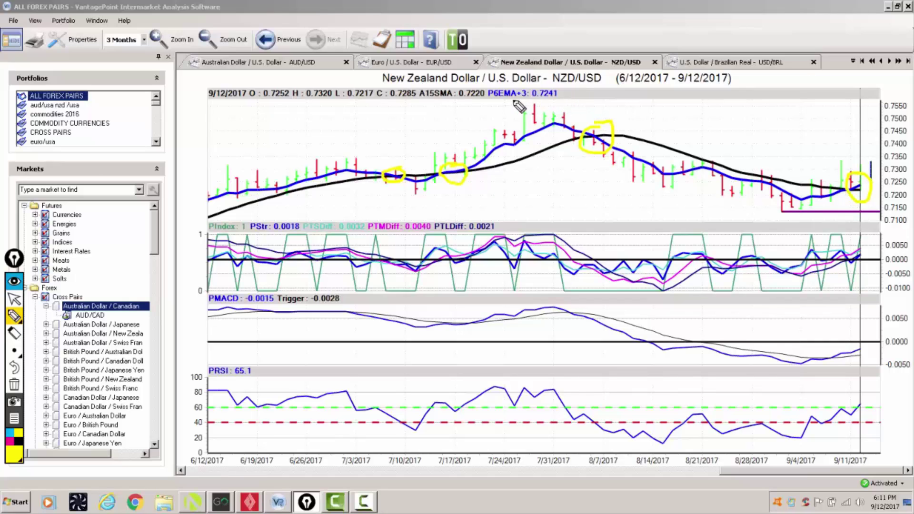
Underline the P6EMA+3 reading 0.7241, then wipe all yellow markings and leave drawing mode
left_click_drag(512, 100, 557, 100)
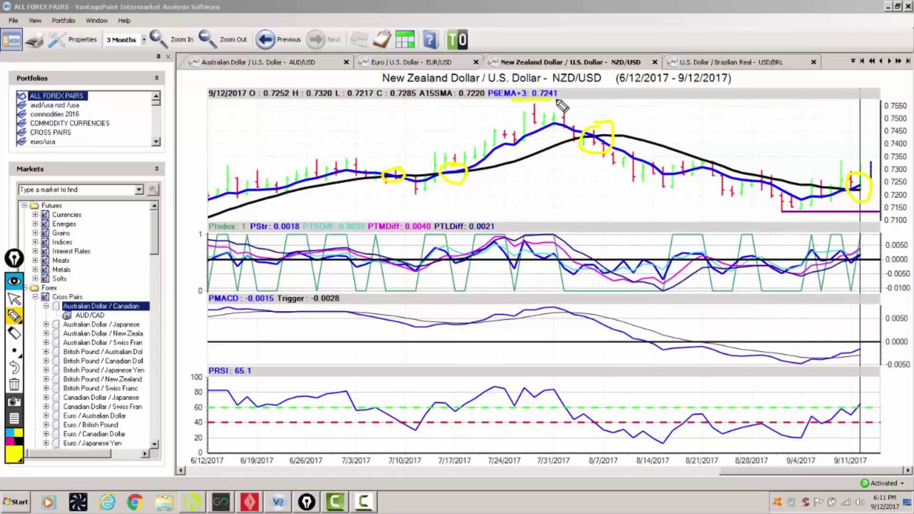
left_click(14, 388)
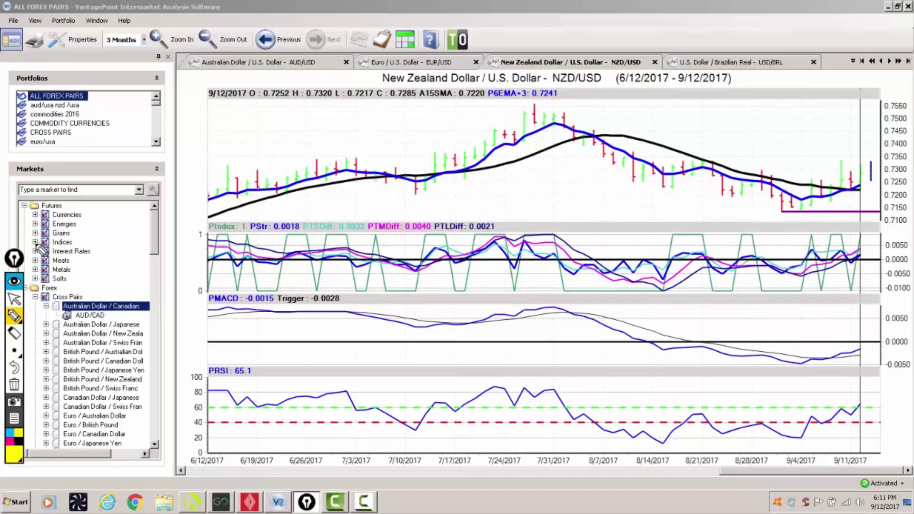
left_click(14, 299)
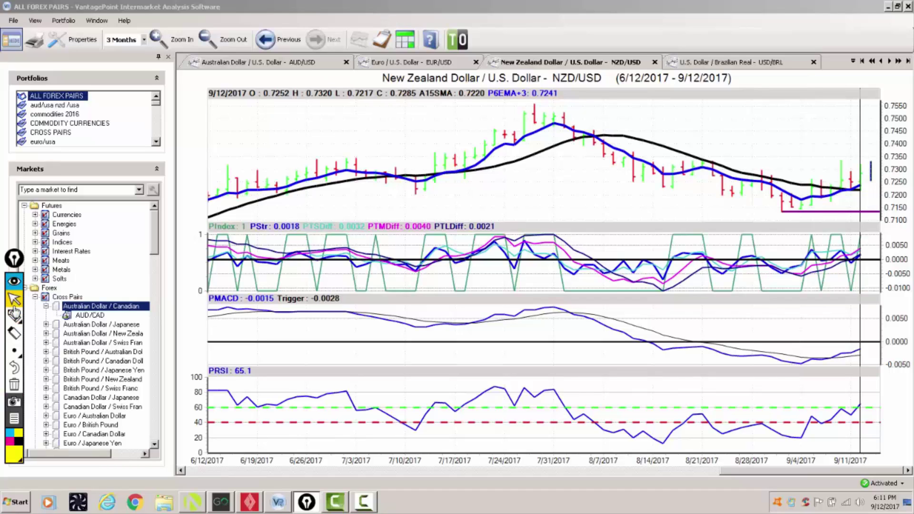
Generate and scroll through the NZD/USD daily forecast report, then return to the chart view
left_click(381, 41)
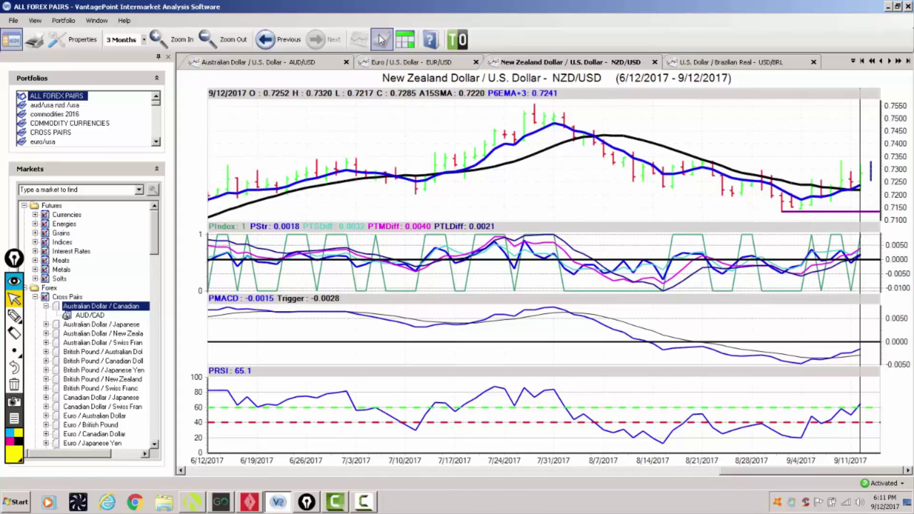
left_click(381, 40)
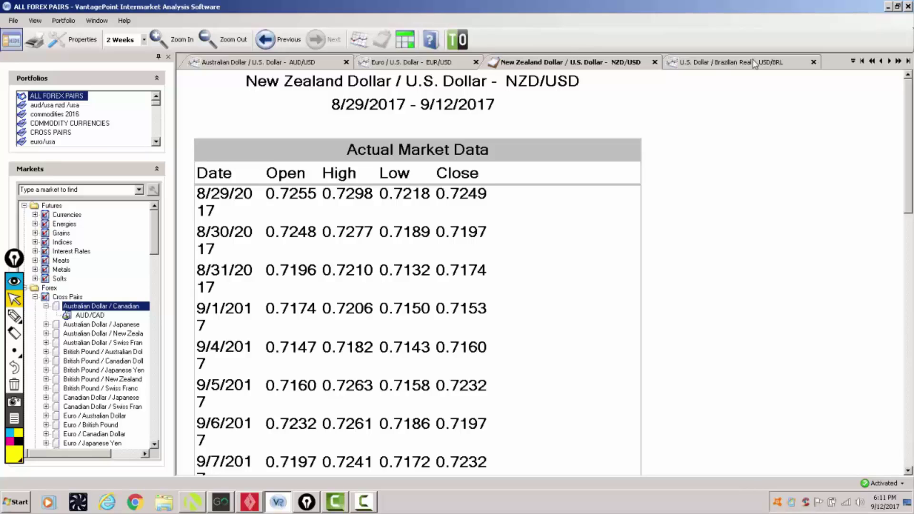
left_click_drag(909, 109, 910, 390)
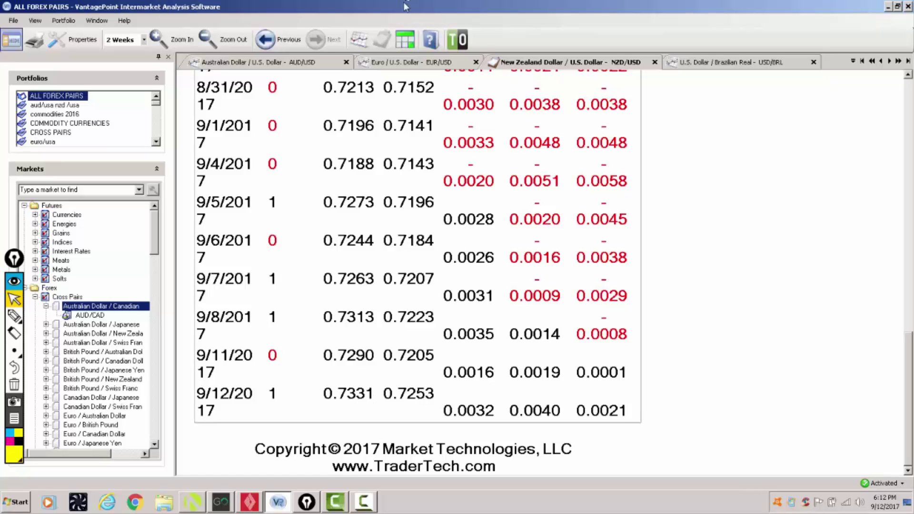
left_click(359, 40)
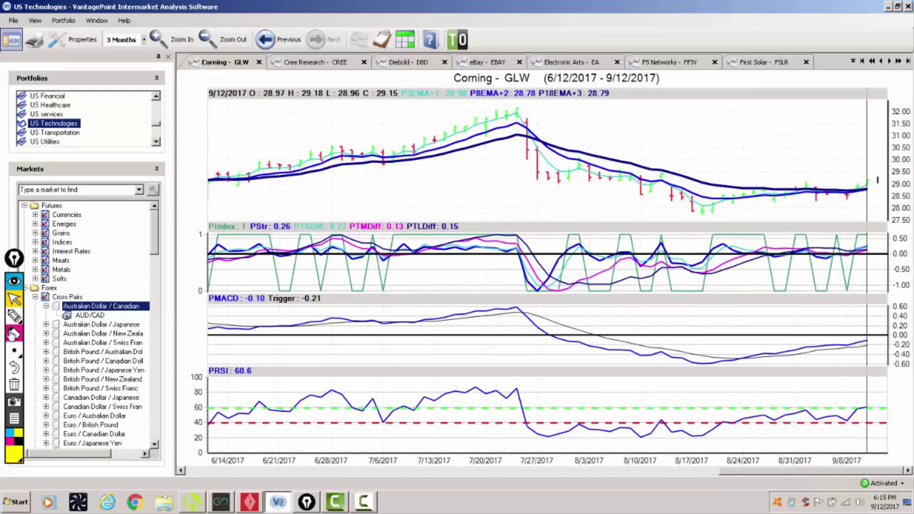
With the yellow pen, mark Corning's latest bars near 29.50 and the PIndex signal
left_click(15, 316)
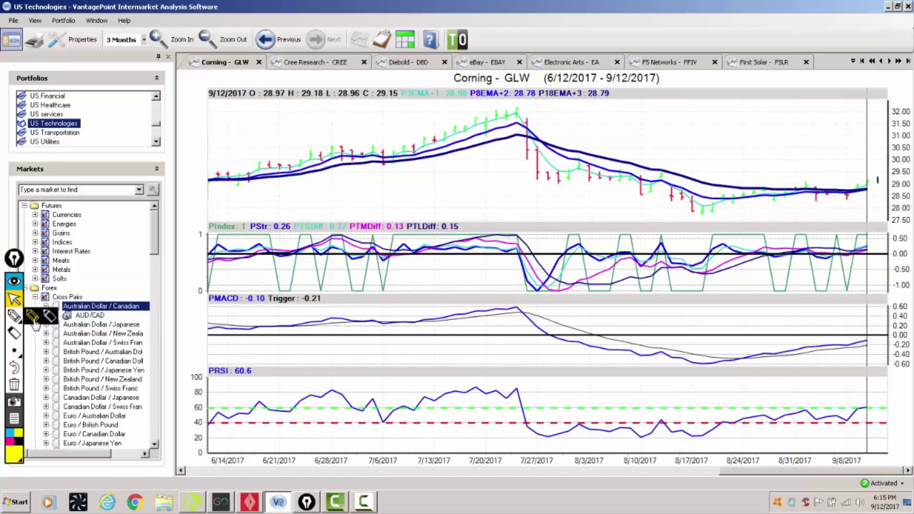
left_click(33, 318)
mouse_move(871, 171)
left_mouse_down()
mouse_move(852, 174)
mouse_move(879, 204)
mouse_move(870, 179)
left_mouse_up()
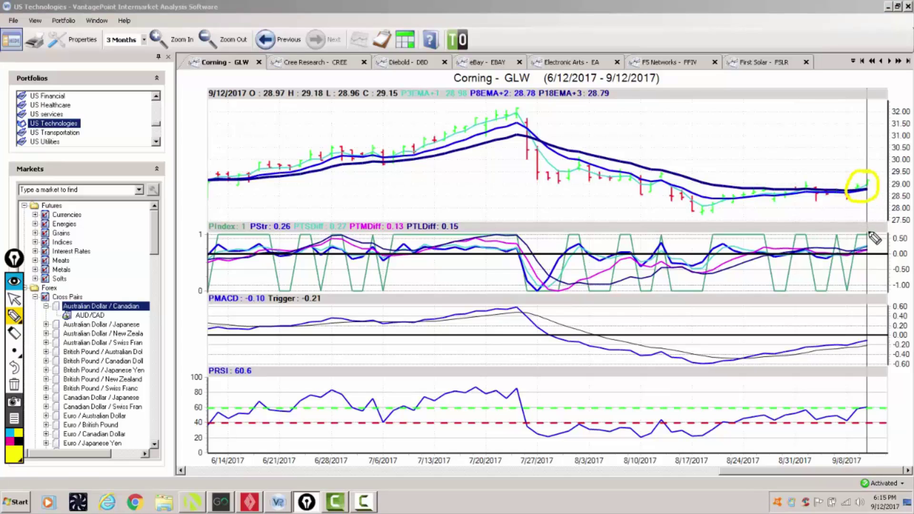
mouse_move(868, 236)
left_mouse_down()
mouse_move(882, 221)
mouse_move(857, 245)
mouse_move(860, 260)
mouse_move(875, 257)
mouse_move(871, 248)
left_mouse_up()
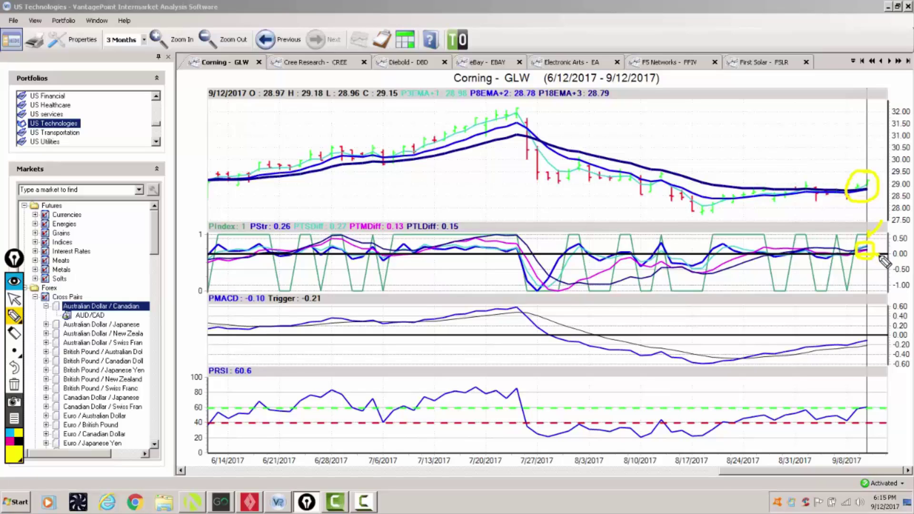
Circle the PMACD crossover near 8/24, trace its zero line, and mark PRSI 60.6 with its 40–60 levels
mouse_move(745, 353)
left_mouse_down()
mouse_move(738, 360)
mouse_move(762, 352)
mouse_move(750, 355)
left_mouse_up()
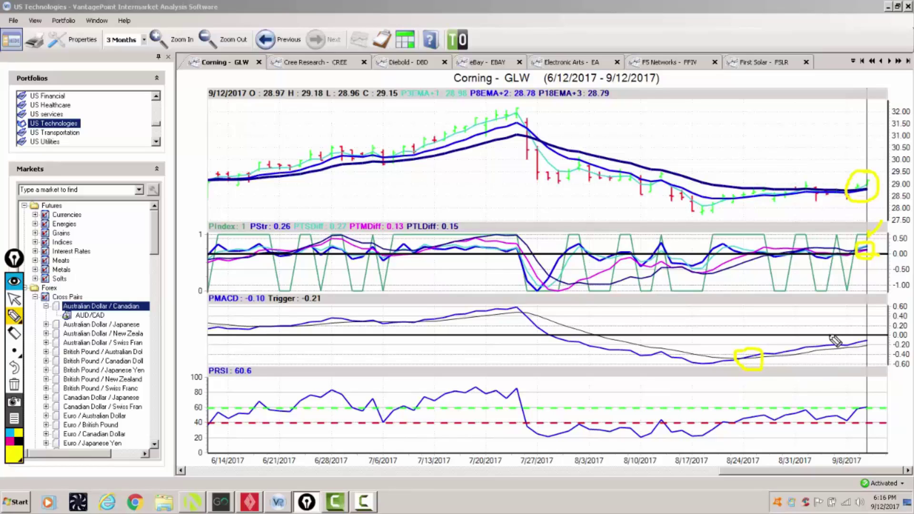
left_click_drag(829, 334, 889, 338)
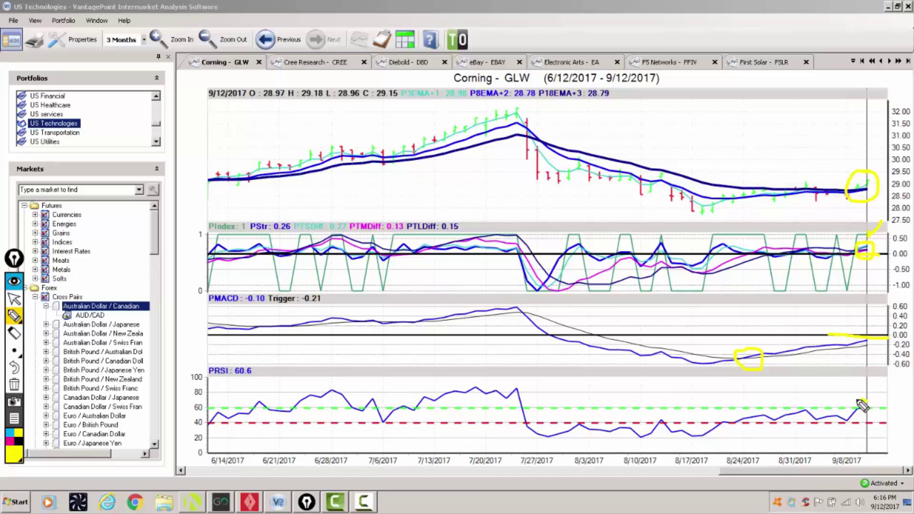
mouse_move(863, 406)
left_mouse_down()
mouse_move(875, 422)
mouse_move(866, 404)
left_mouse_up()
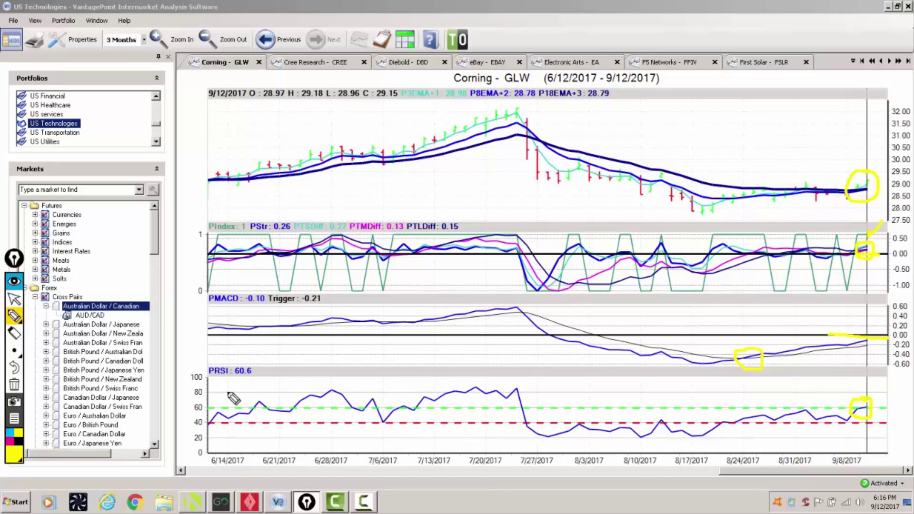
mouse_move(195, 400)
left_mouse_down()
mouse_move(191, 413)
mouse_move(205, 427)
left_mouse_up()
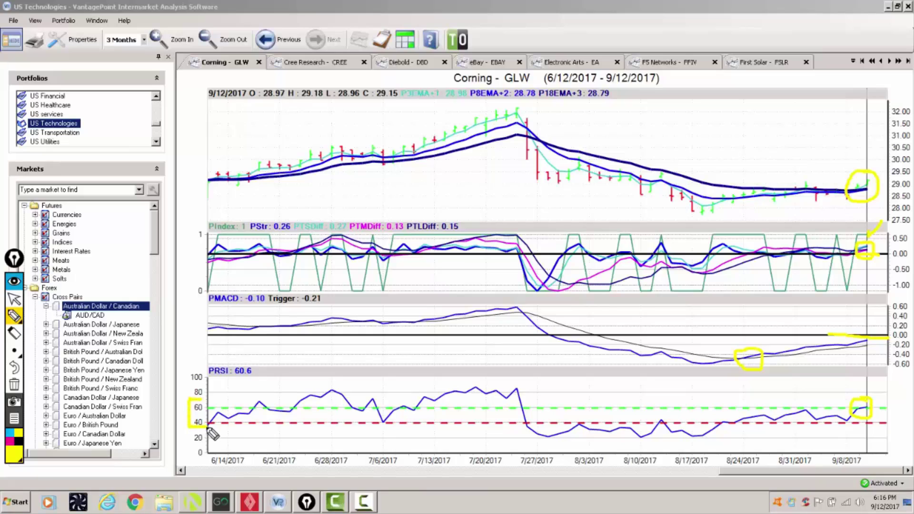
mouse_move(246, 358)
left_mouse_down()
mouse_move(251, 378)
mouse_move(259, 373)
mouse_move(251, 365)
left_mouse_up()
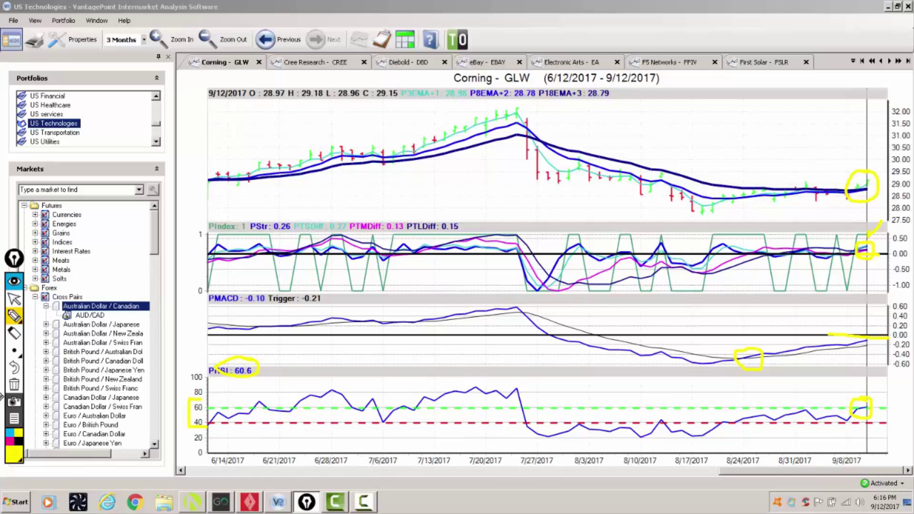
Clear the yellow annotations from the Corning chart and return to selection mode
left_click(14, 385)
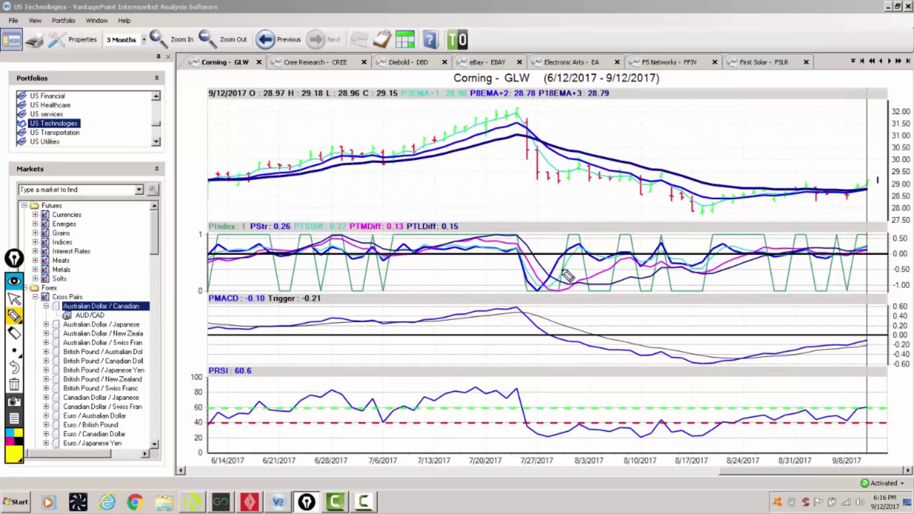
left_click(21, 302)
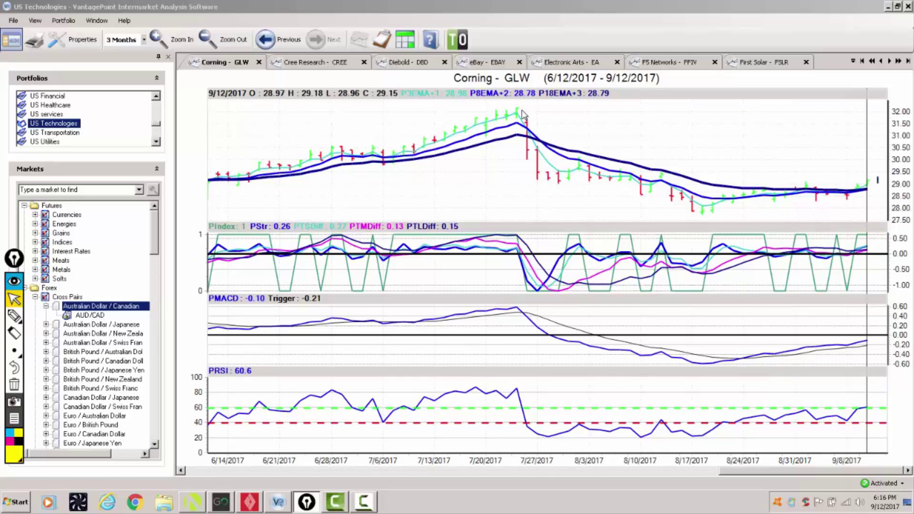
left_click(824, 137)
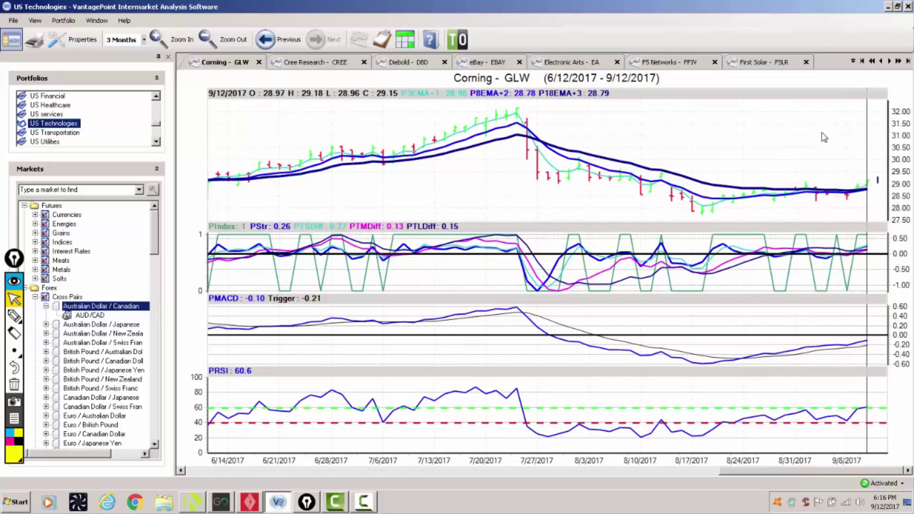
Switch the price overlay to A15SMA and P6EMA+3, and draw horizontal lines at the recent high and low
key("Right")
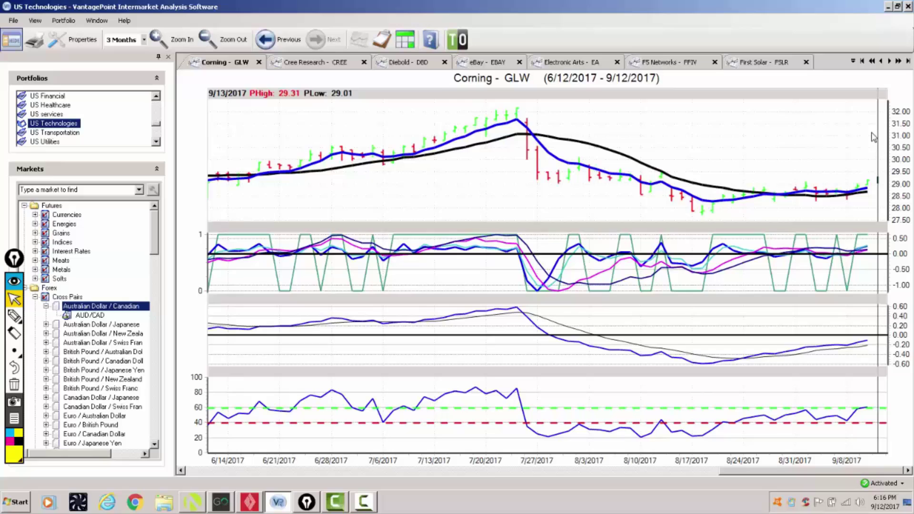
left_click(761, 181)
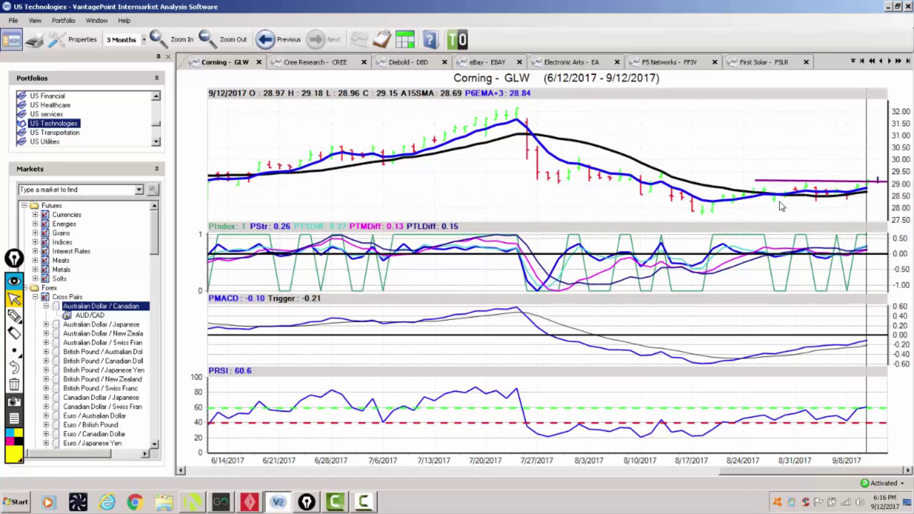
left_click_drag(767, 201, 907, 205)
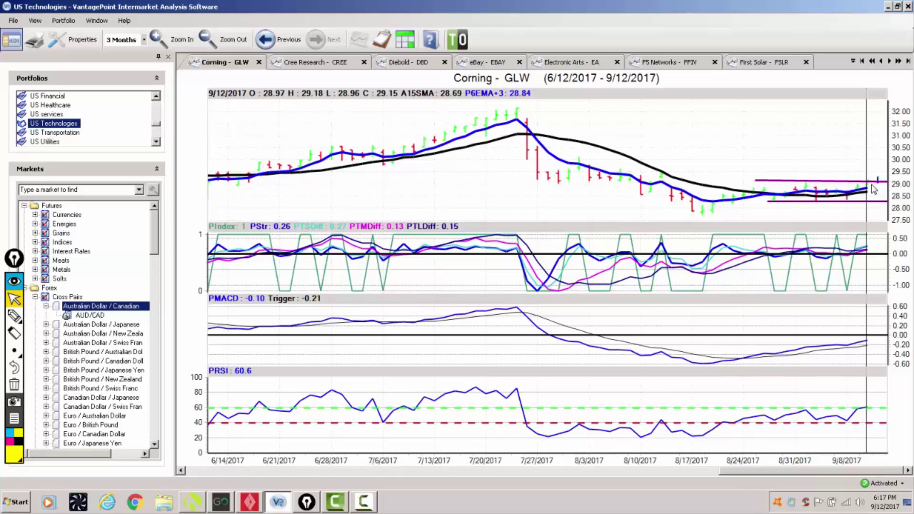
Scroll Corning's daily report to the forecasts (9/13 high 29.31, low 29.01), then return to the chart
left_click(382, 39)
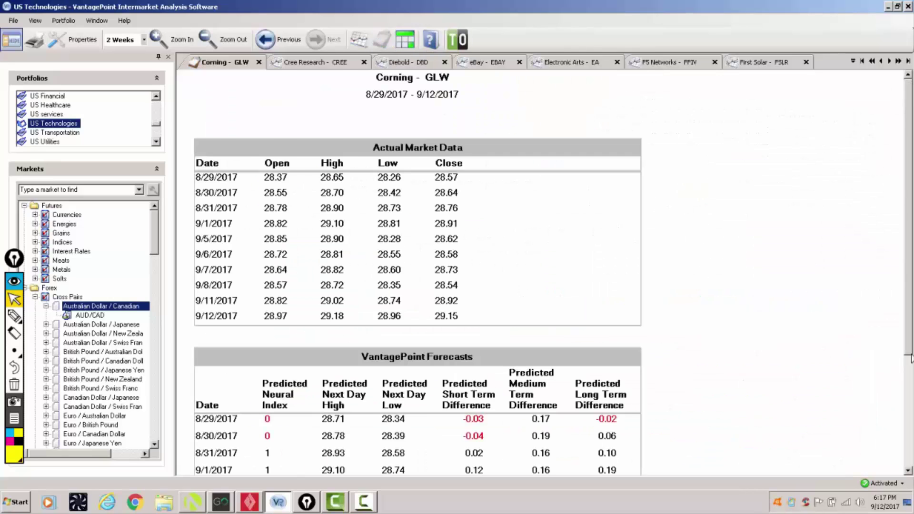
left_click(911, 358)
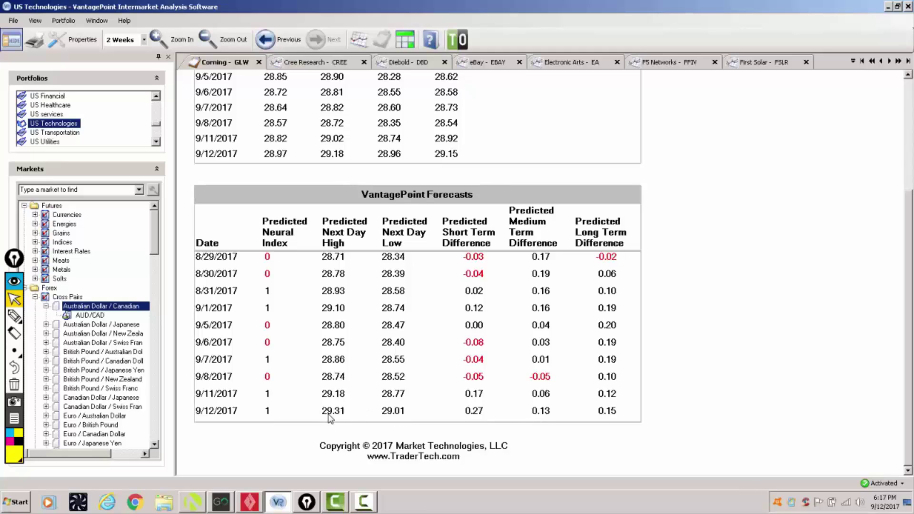
left_click(359, 42)
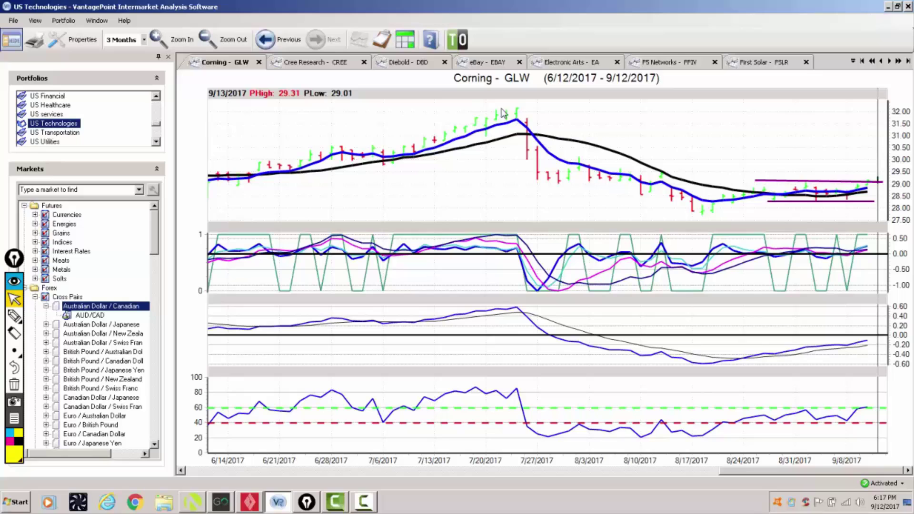
Draw a horizontal line at the late-July peak and highlight the lower channel line and price swings in yellow
left_click_drag(501, 109, 572, 110)
left_click(14, 316)
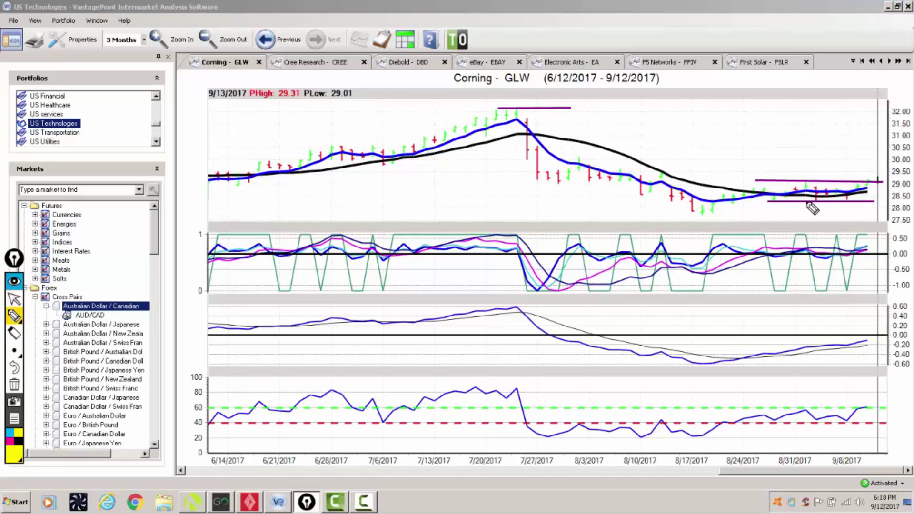
left_click_drag(806, 203, 869, 203)
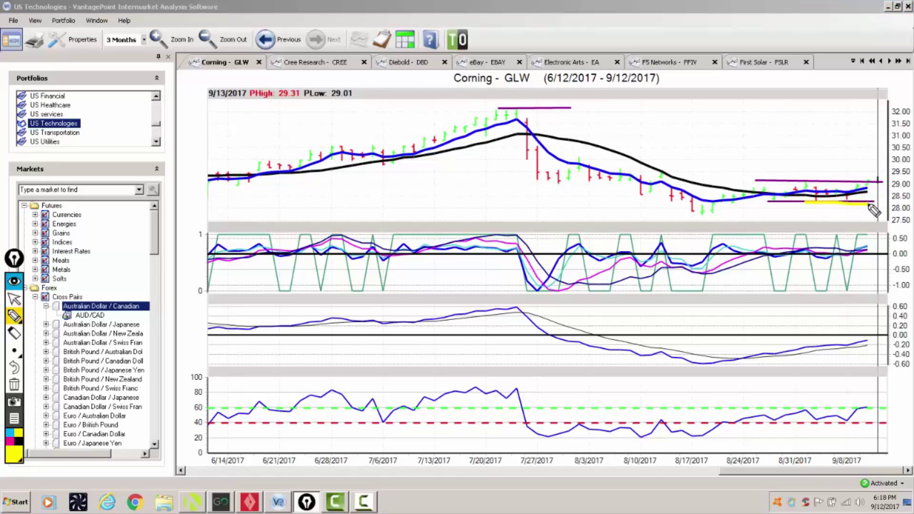
mouse_move(771, 179)
left_mouse_down()
mouse_move(804, 200)
mouse_move(870, 193)
left_mouse_up()
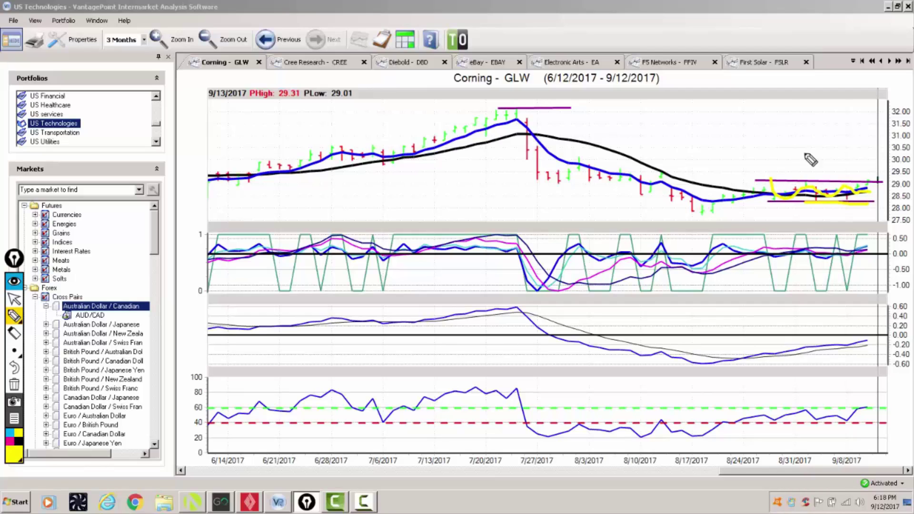
Highlight the July-peak line, then clear all yellow highlights and return to selection mode
left_click_drag(506, 107, 558, 109)
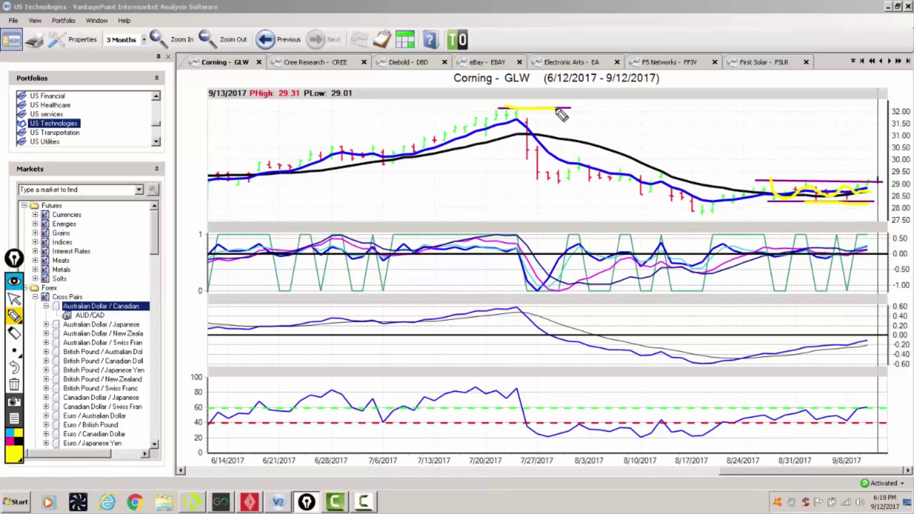
left_click(14, 384)
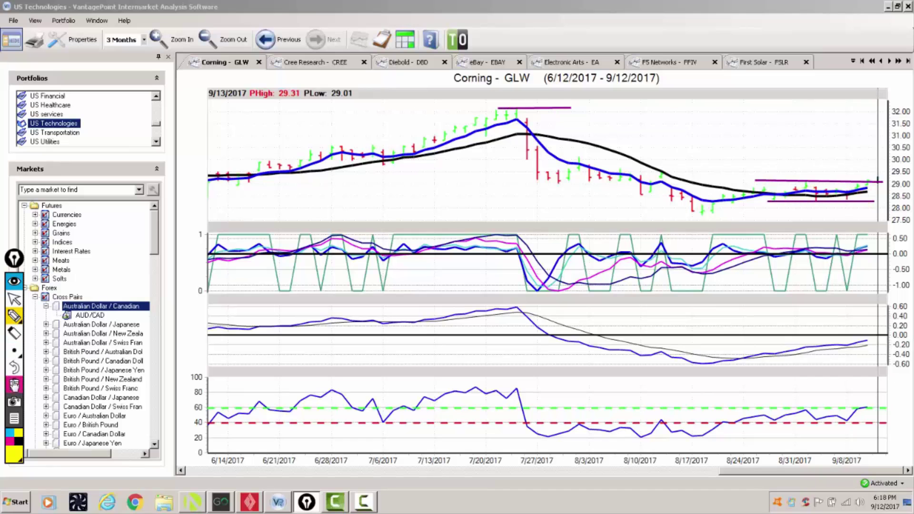
left_click(13, 299)
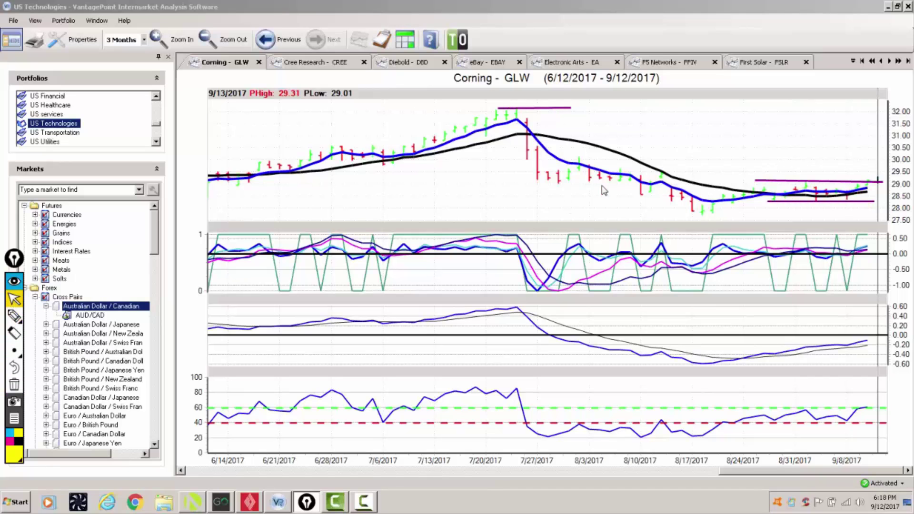